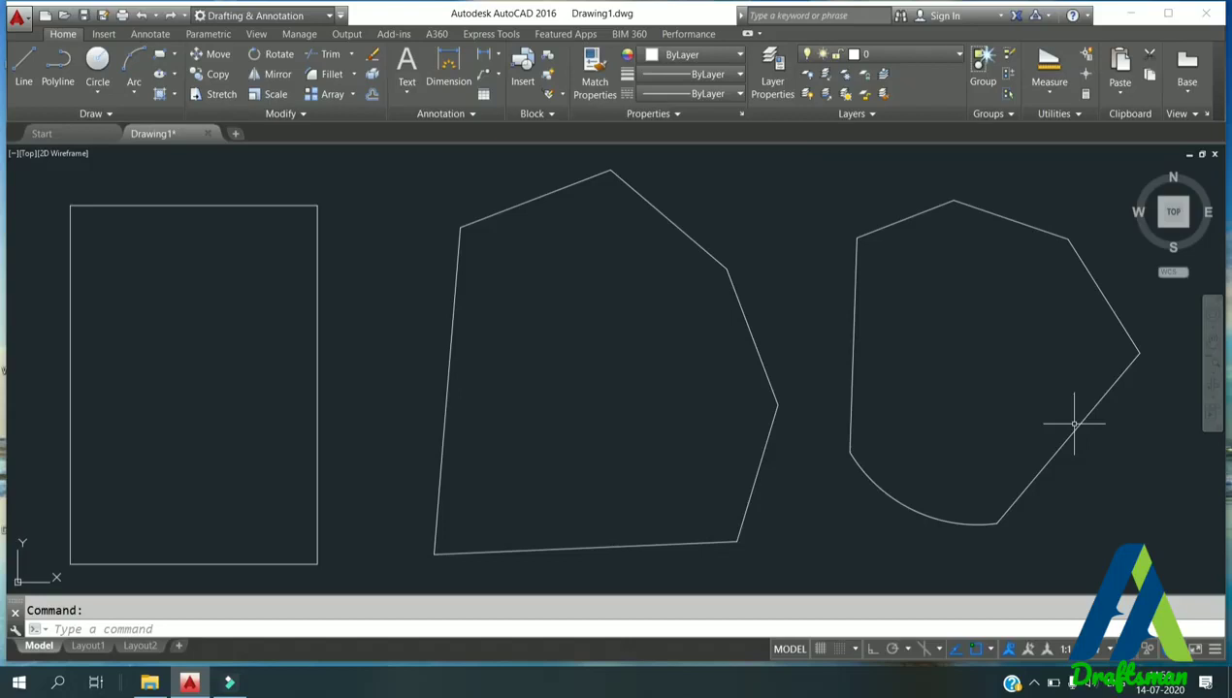
Step: Measure the rectangle by its four corners: 518420 square in. (3600.14 square ft.), perimeter 244'-0"
left_click(1040, 100)
type("AREa")
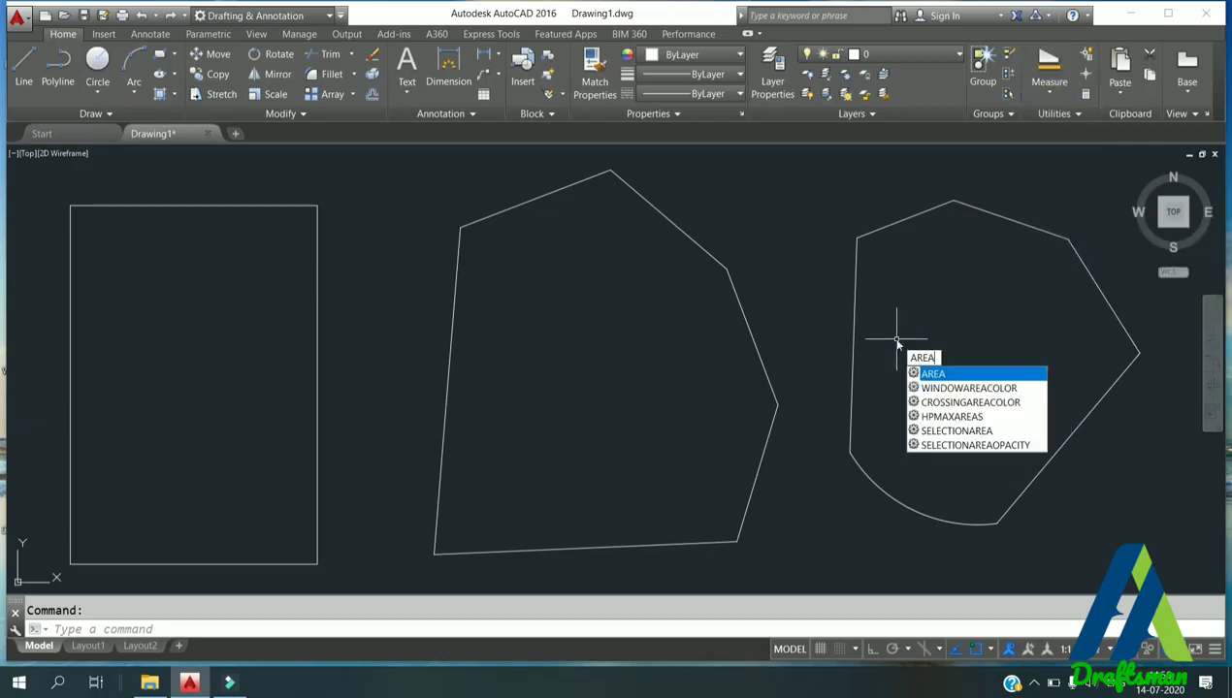
key("Return")
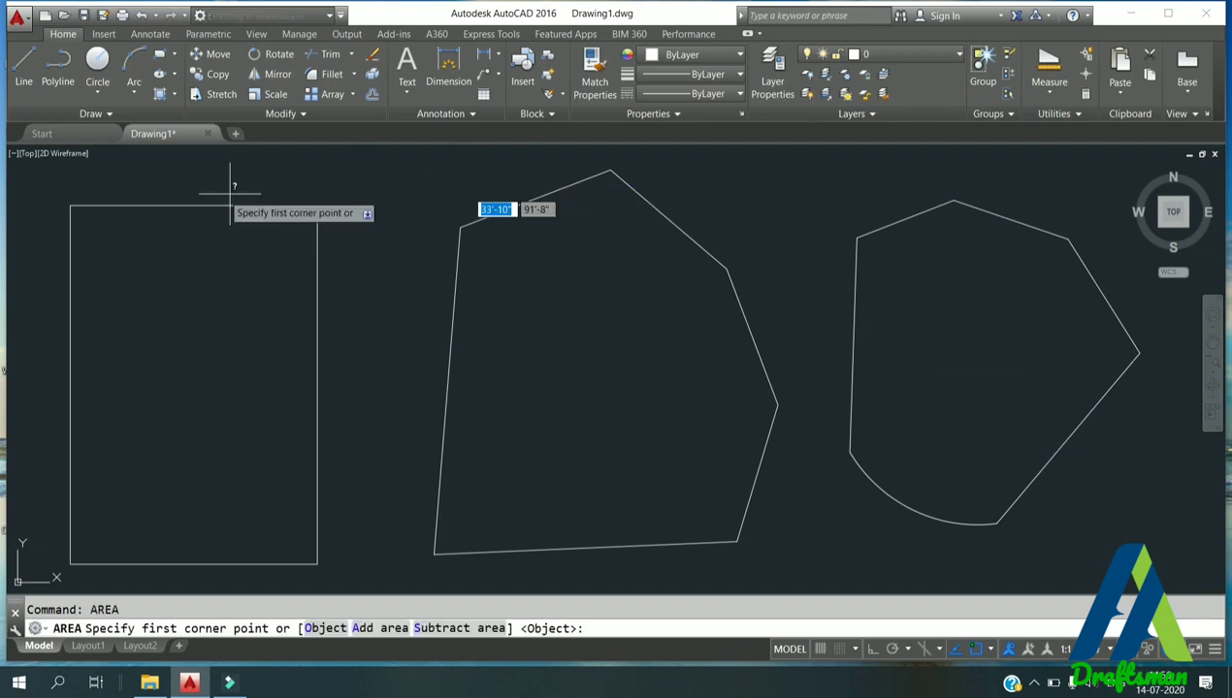
left_click(70, 204)
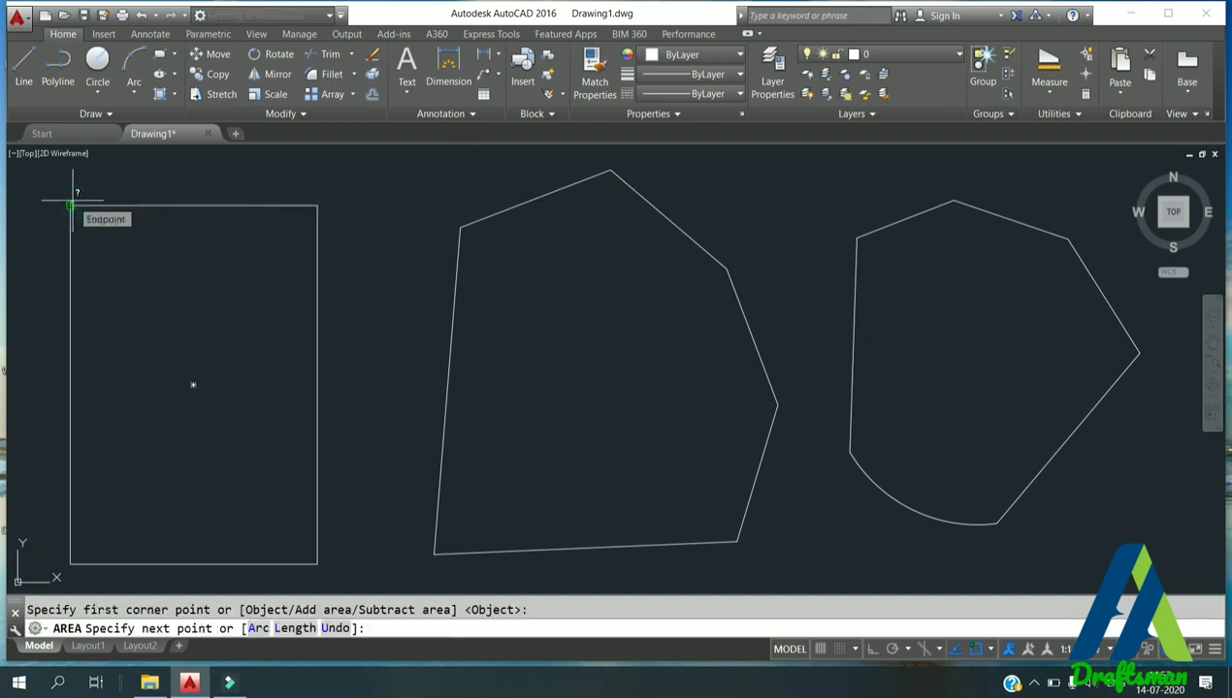
left_click(317, 205)
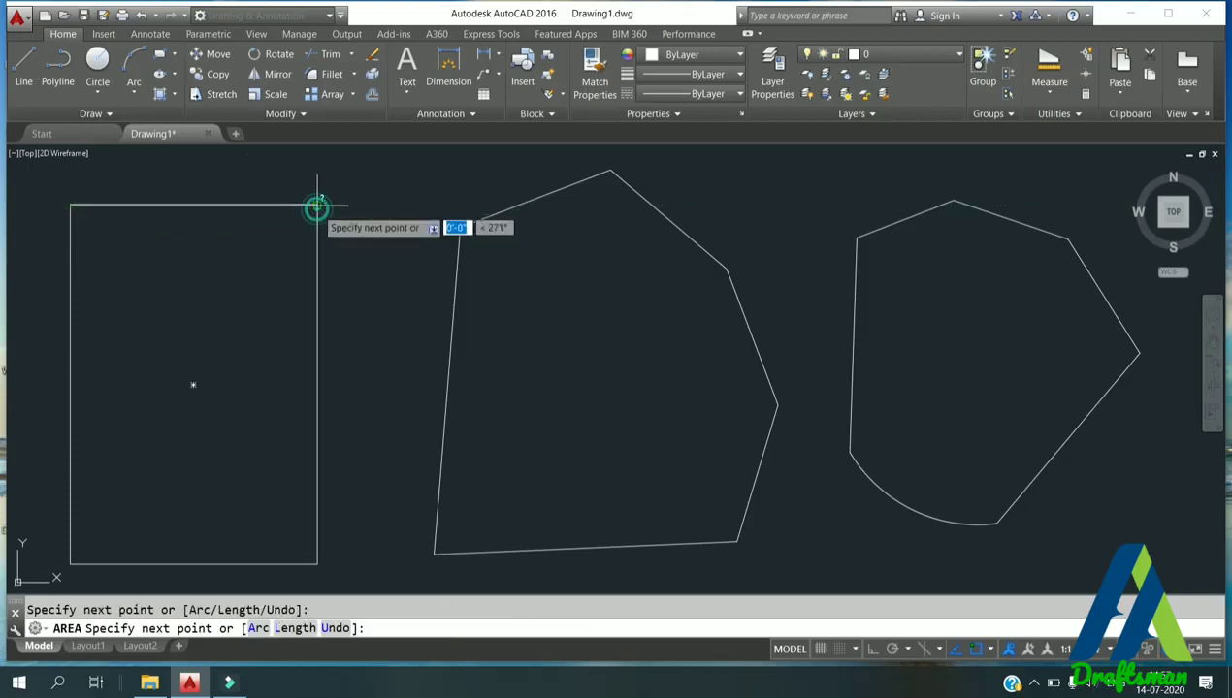
left_click(317, 562)
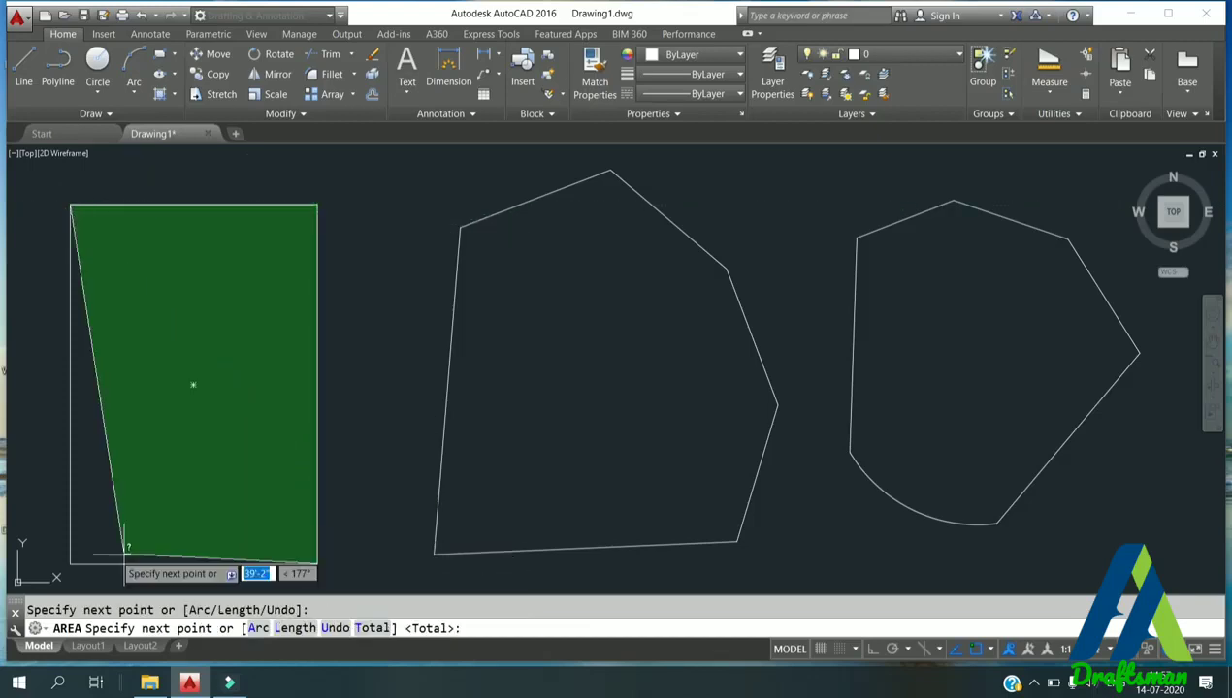
left_click(71, 562)
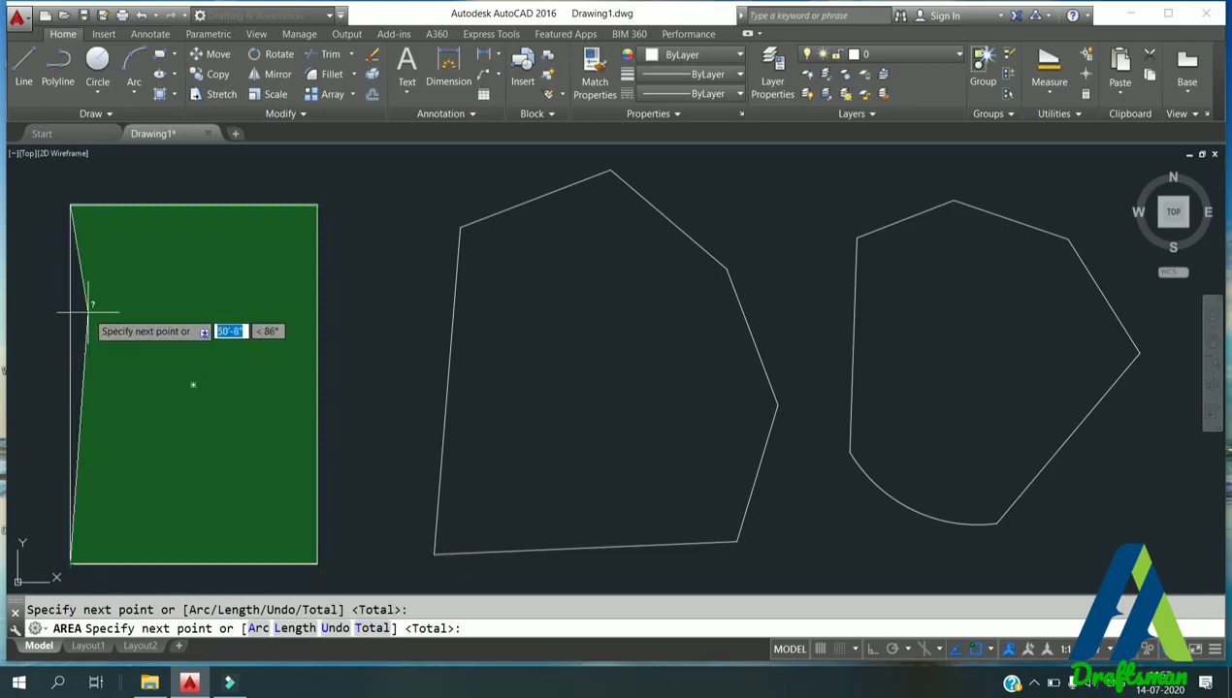
left_click(70, 205)
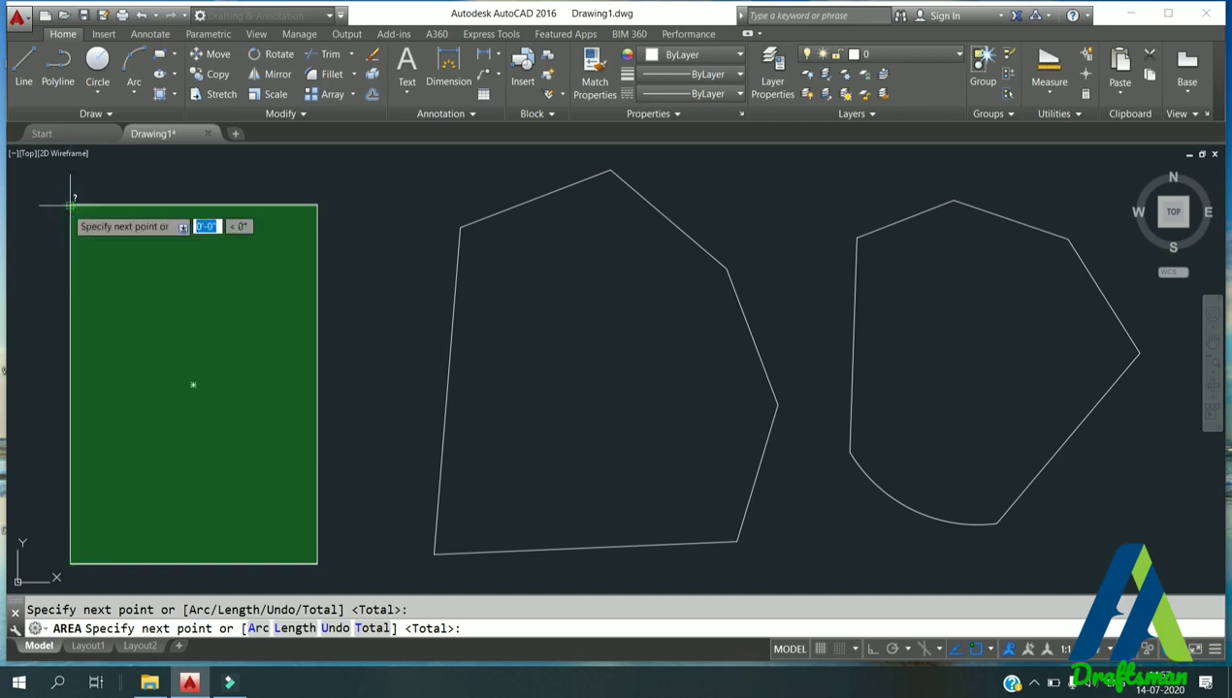
key("Return")
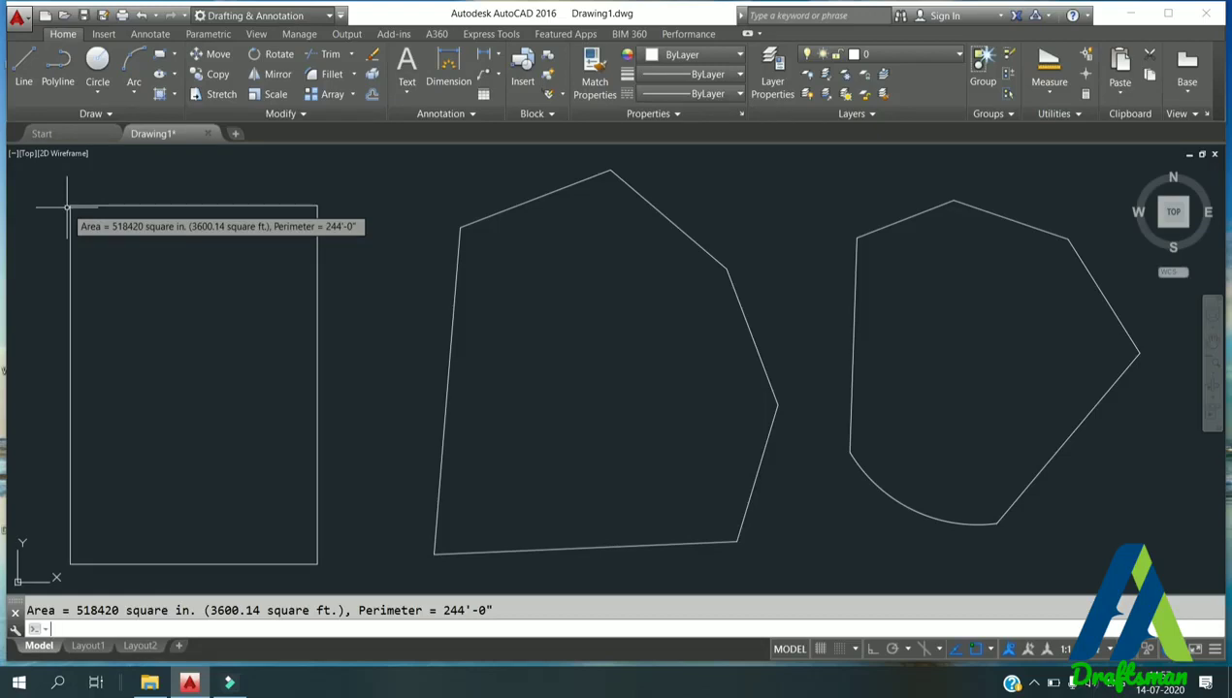
type("AREA")
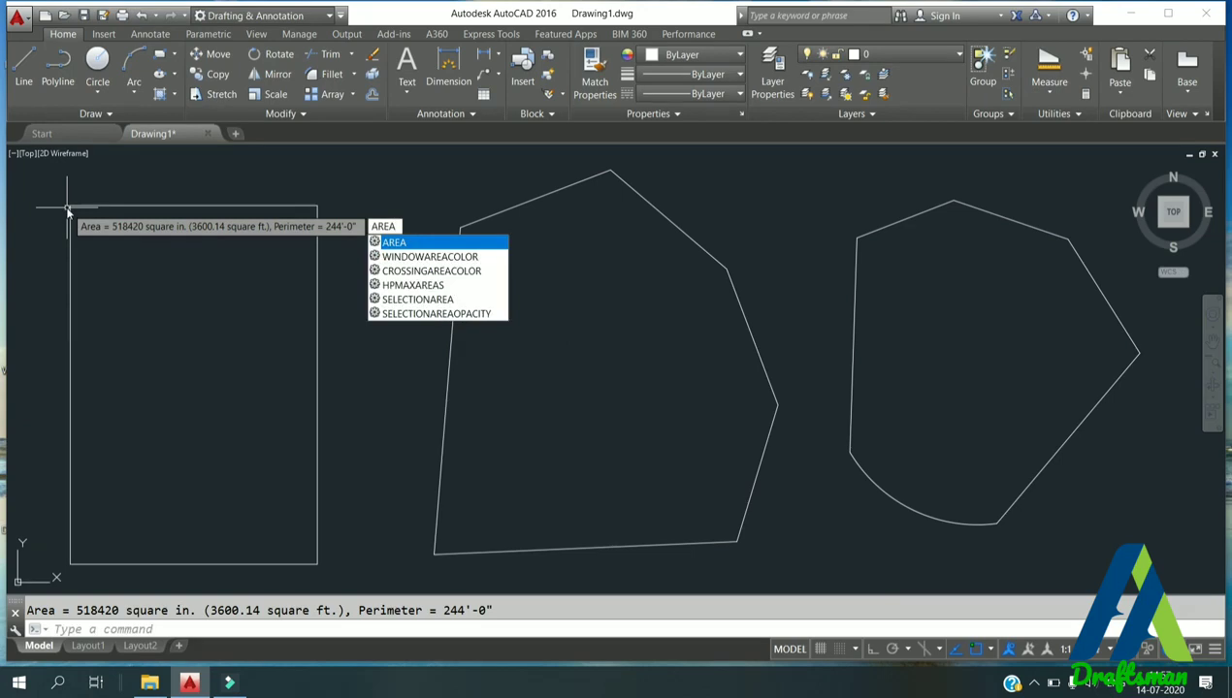
Step: Trace the middle polygon's six vertices for an area of 600537 square in., perimeter 248'-6"
key("Return")
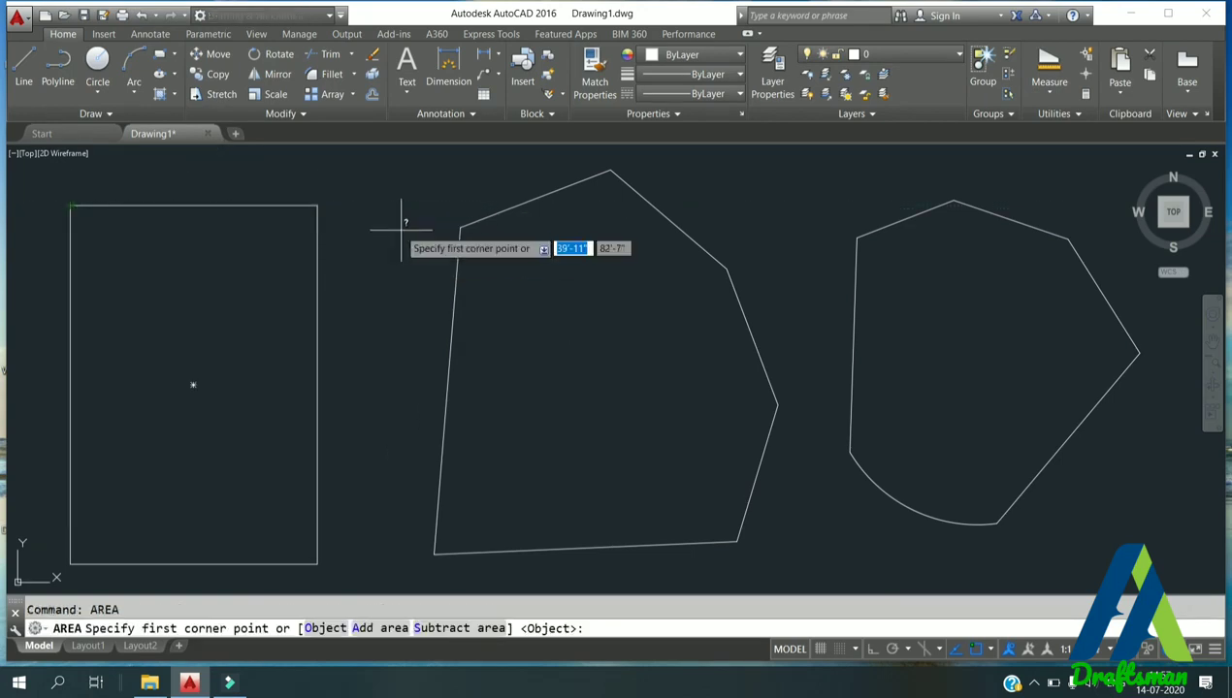
left_click(460, 227)
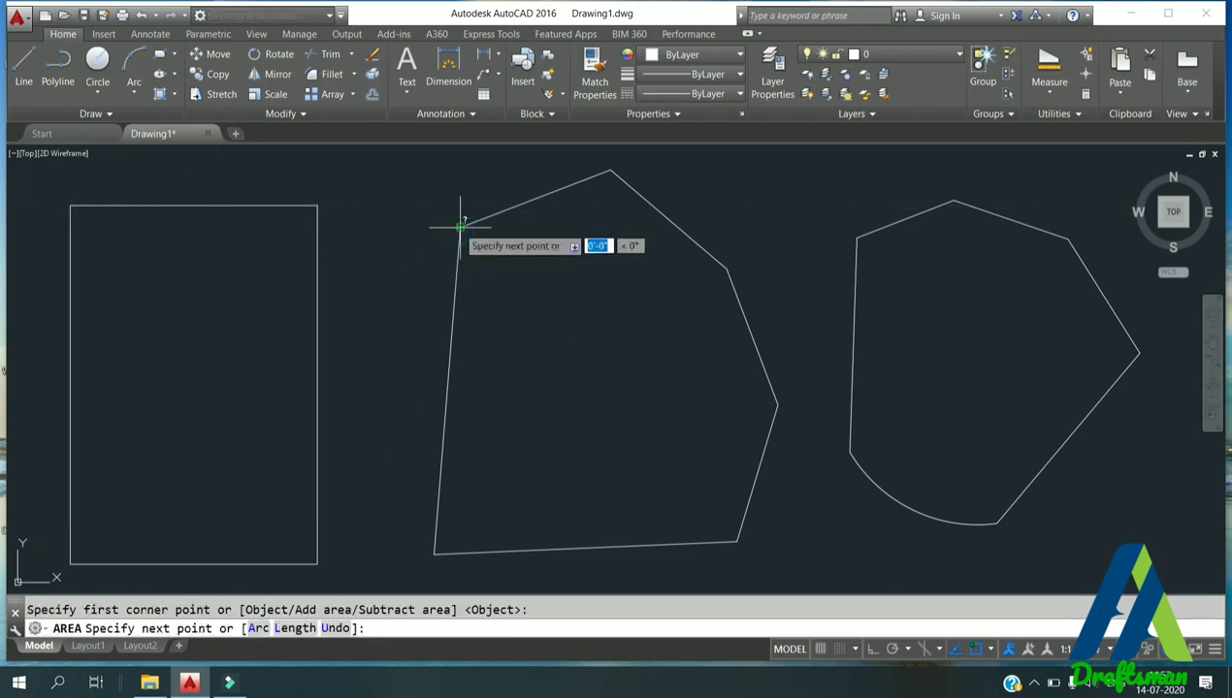
left_click(611, 167)
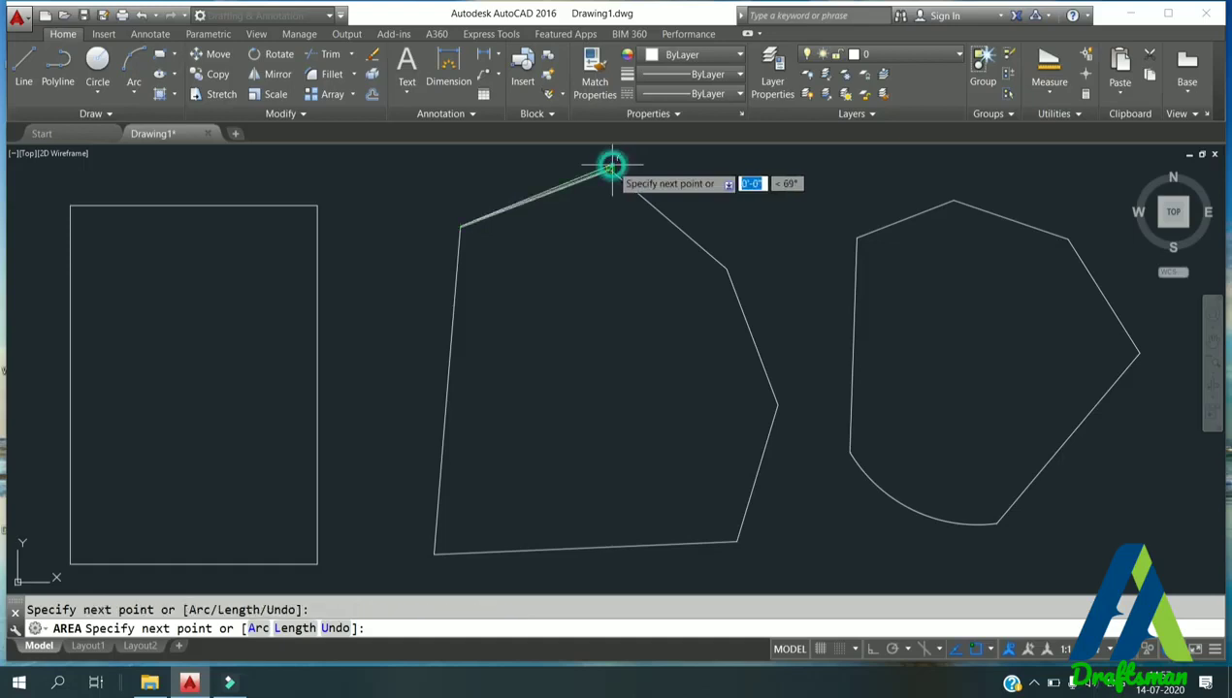
left_click(726, 267)
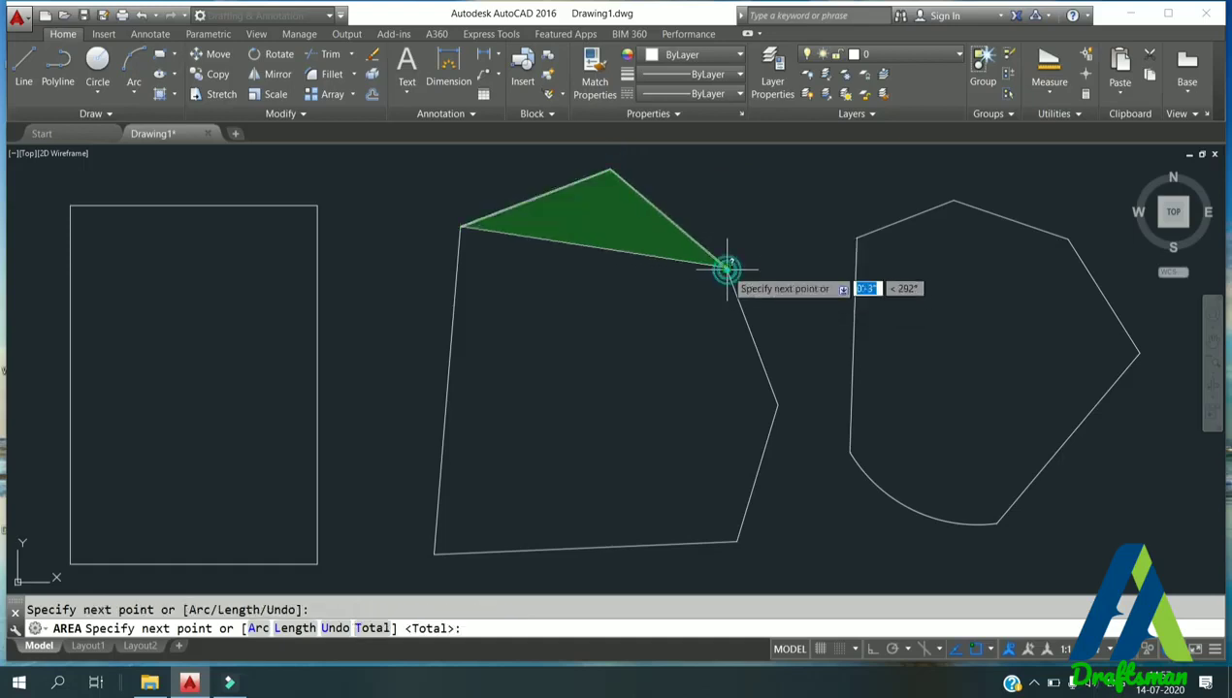
left_click(778, 405)
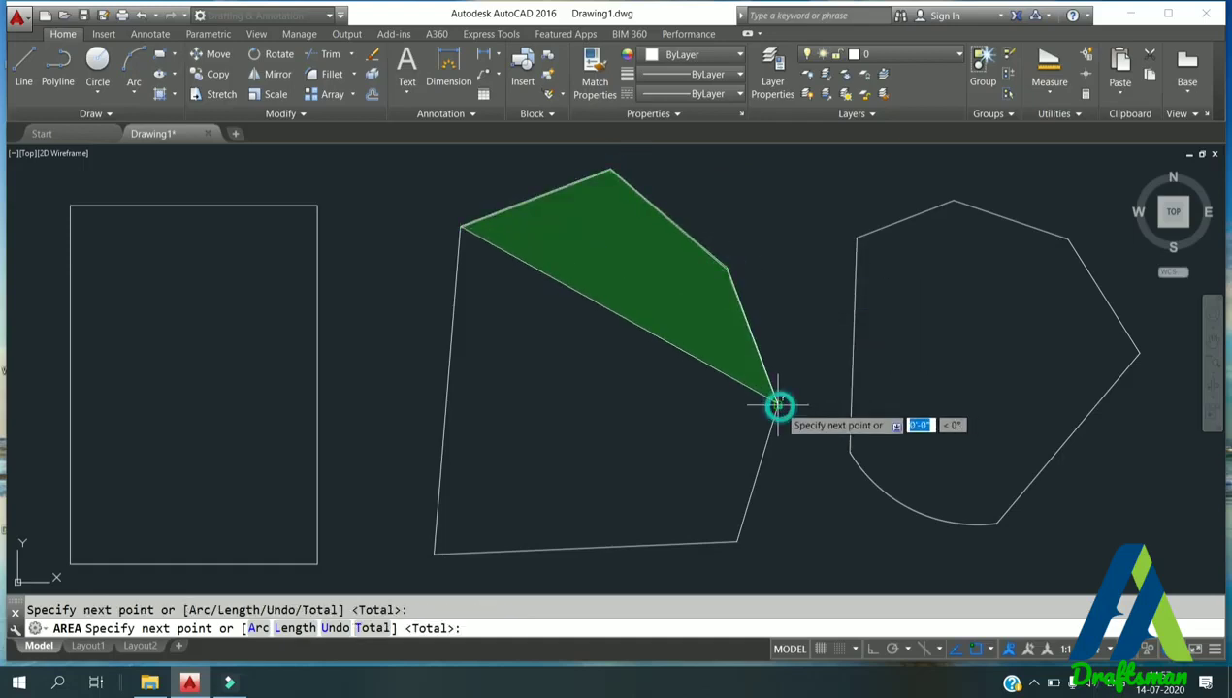
left_click(717, 535)
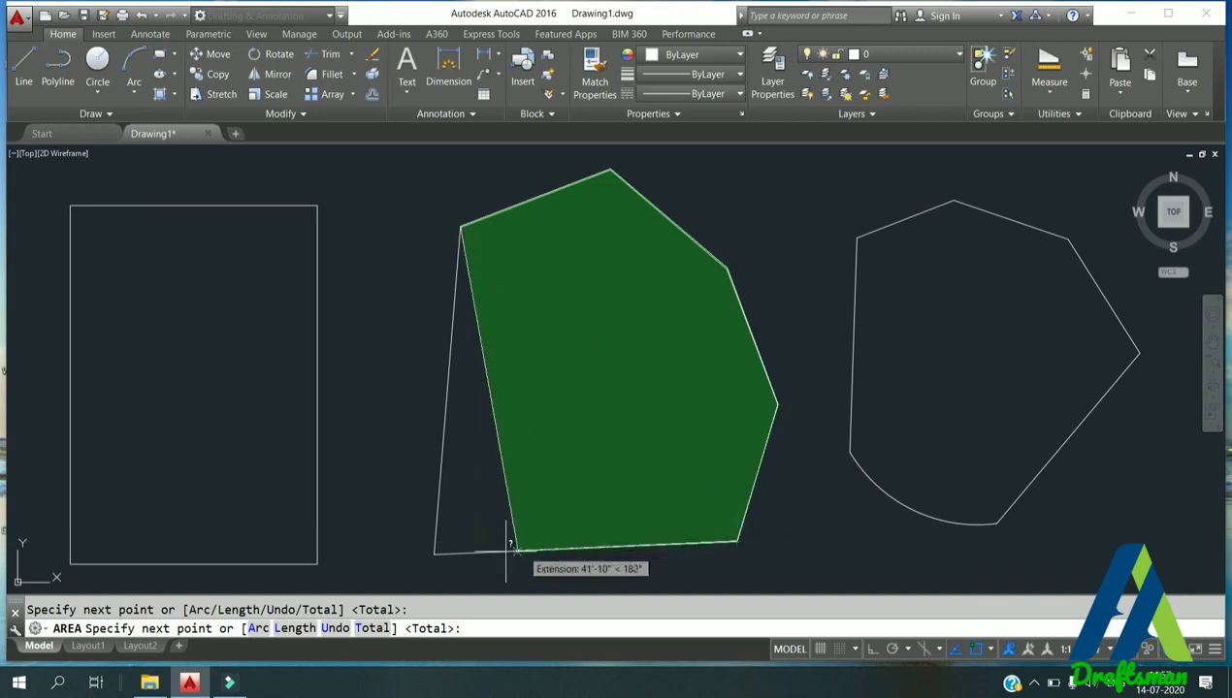
left_click(434, 554)
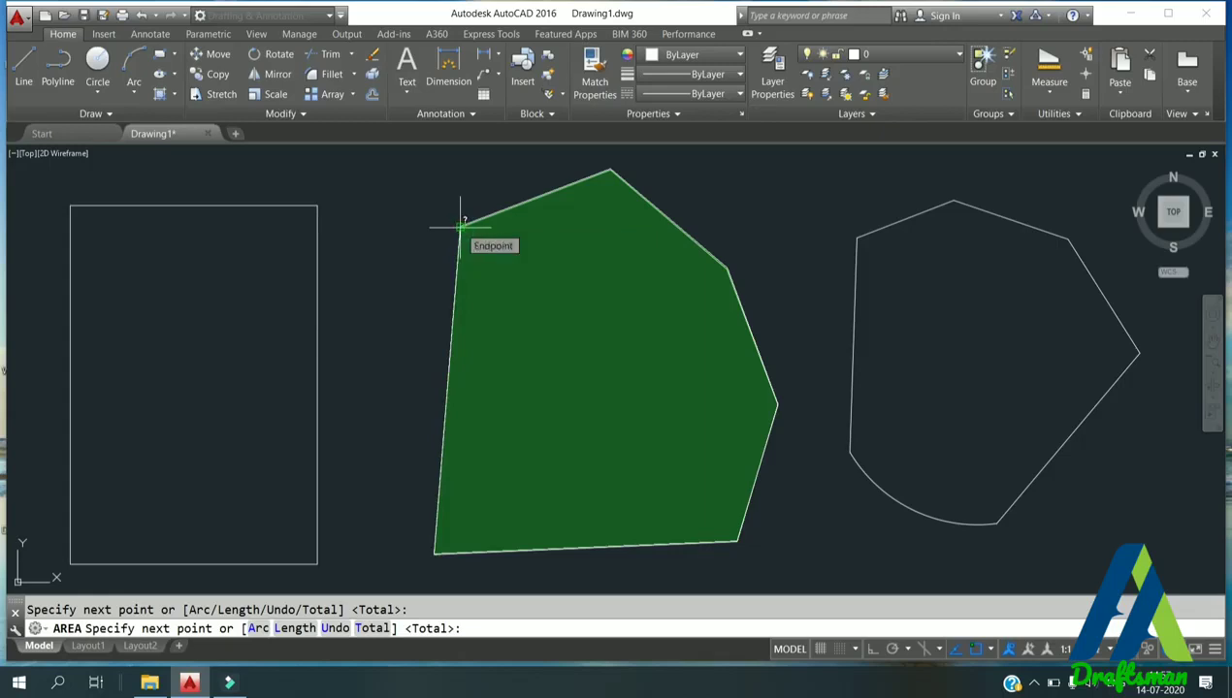
key("Return")
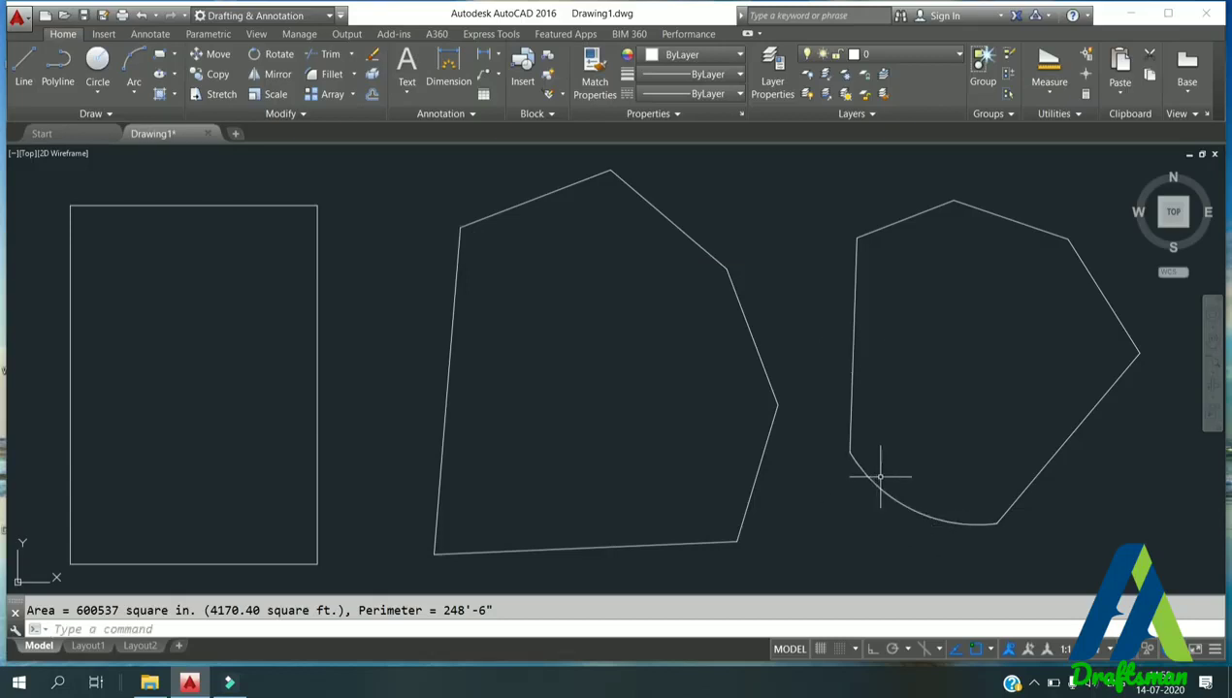
Step: Outline the right shape's corners and arc midpoint, measuring 387785 square in. (2692.95 square ft.)
key("Return")
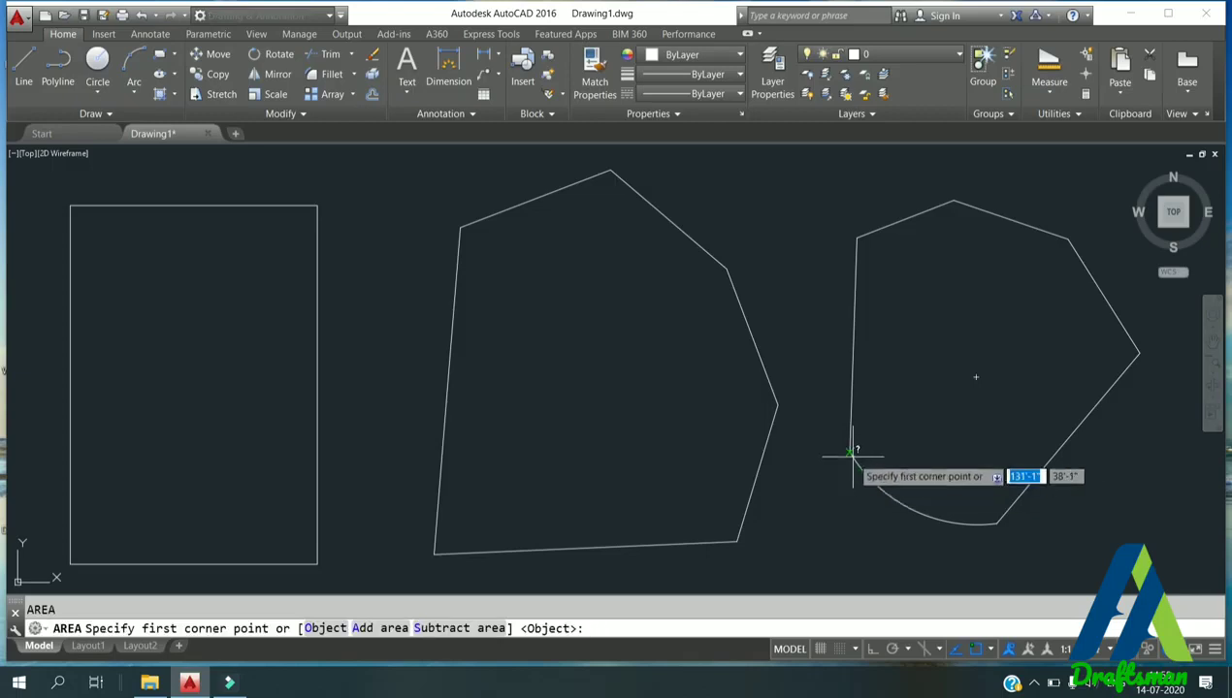
left_click(851, 453)
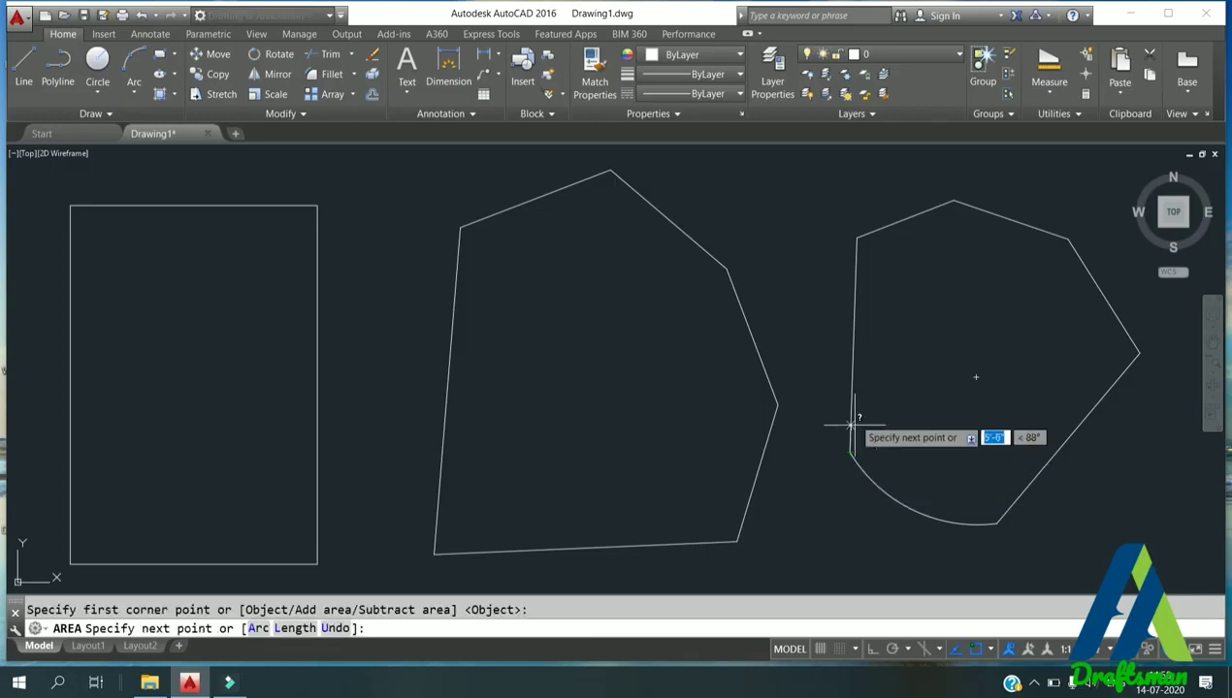
left_click(856, 237)
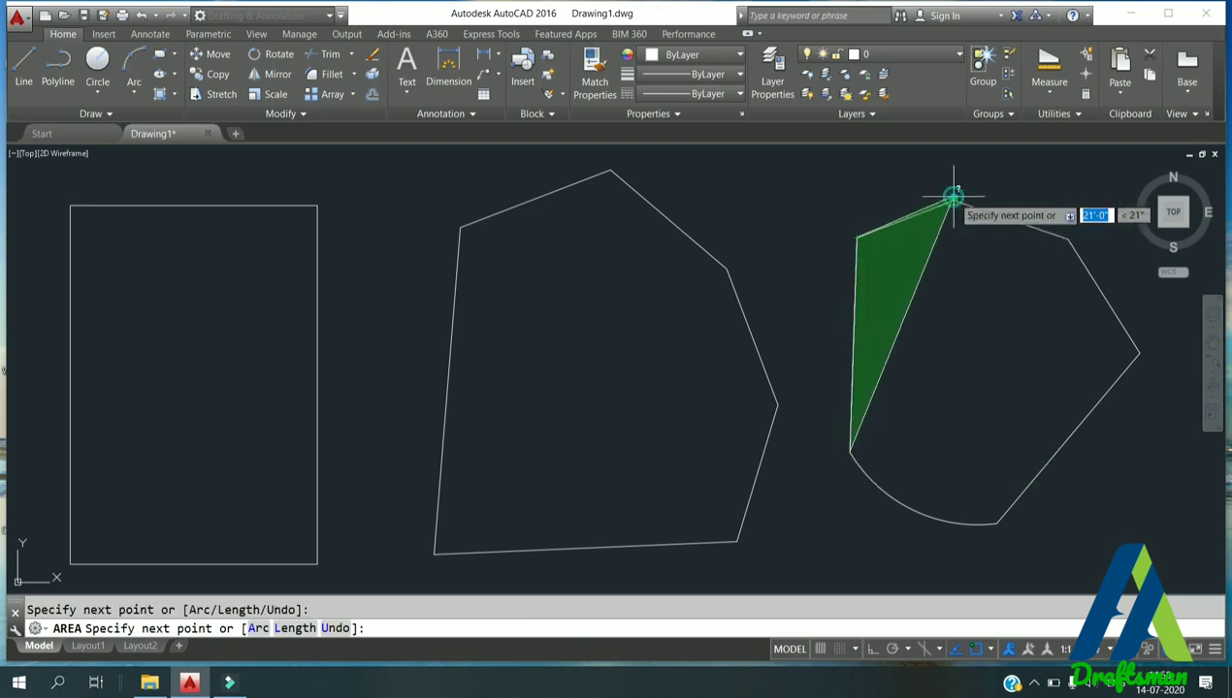
left_click(954, 197)
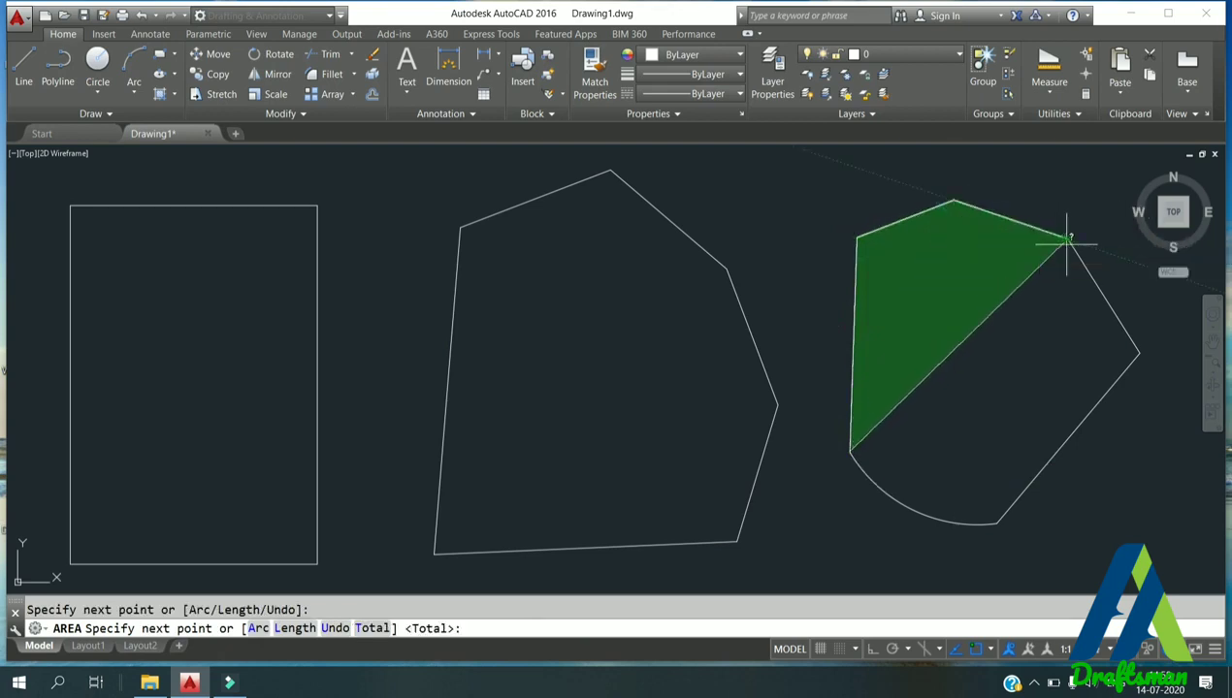
left_click(1067, 239)
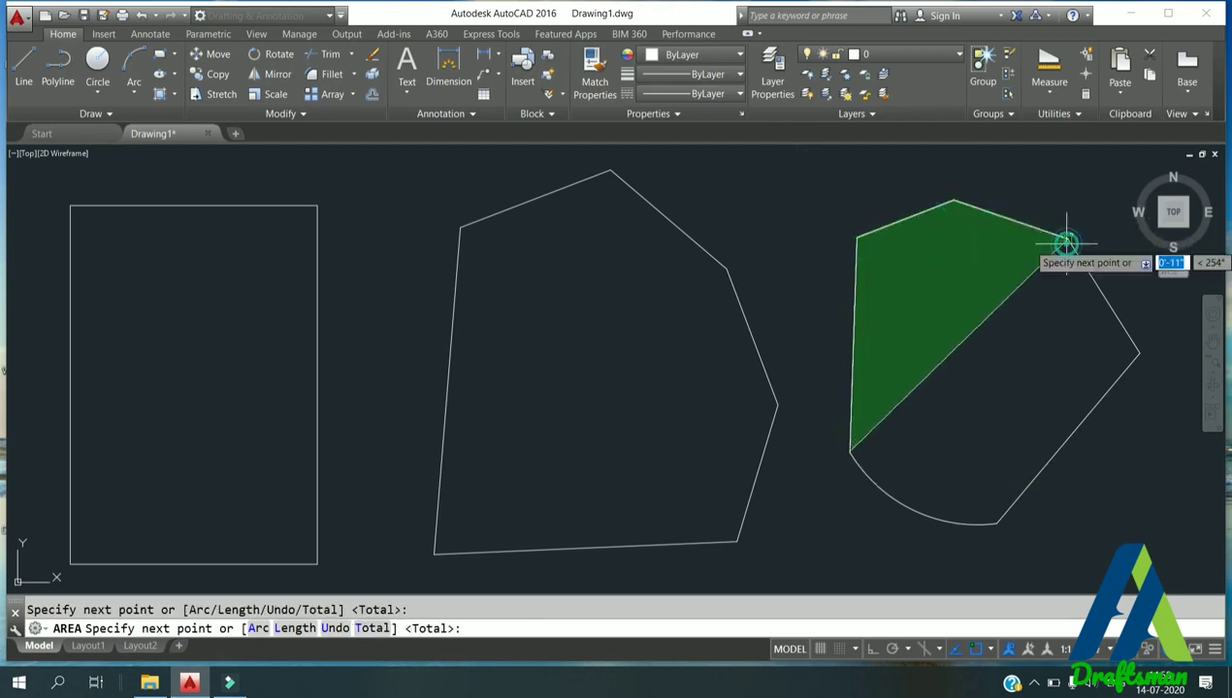
left_click(1140, 351)
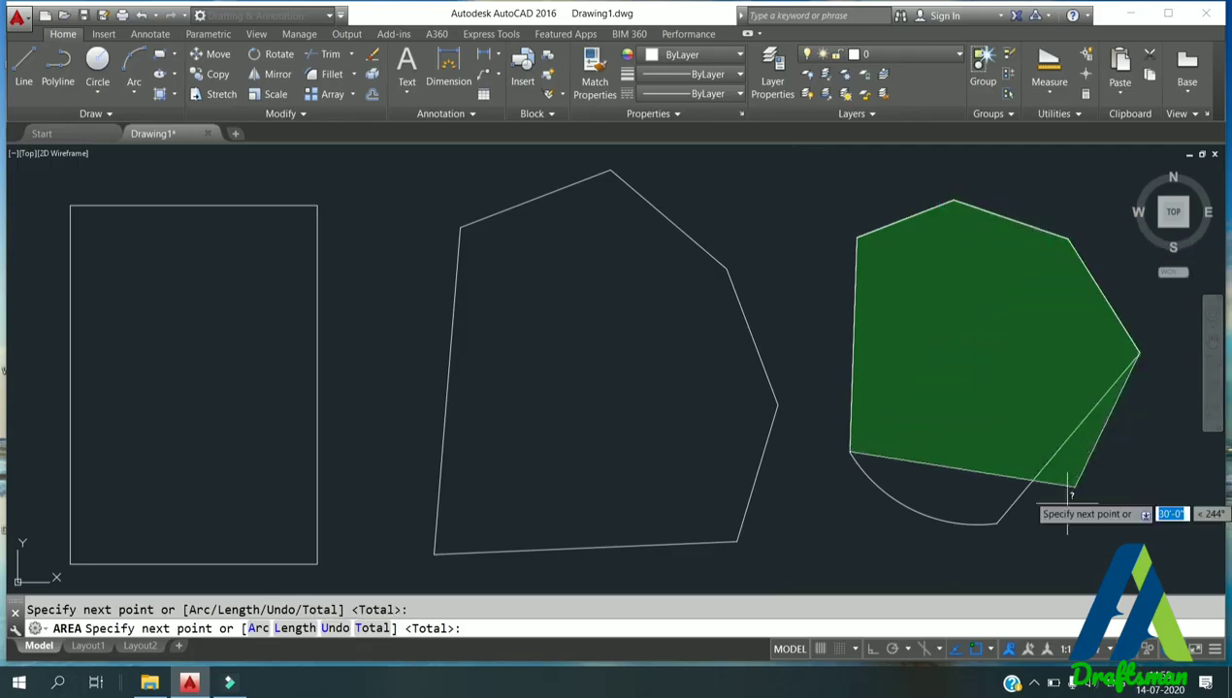
left_click(999, 522)
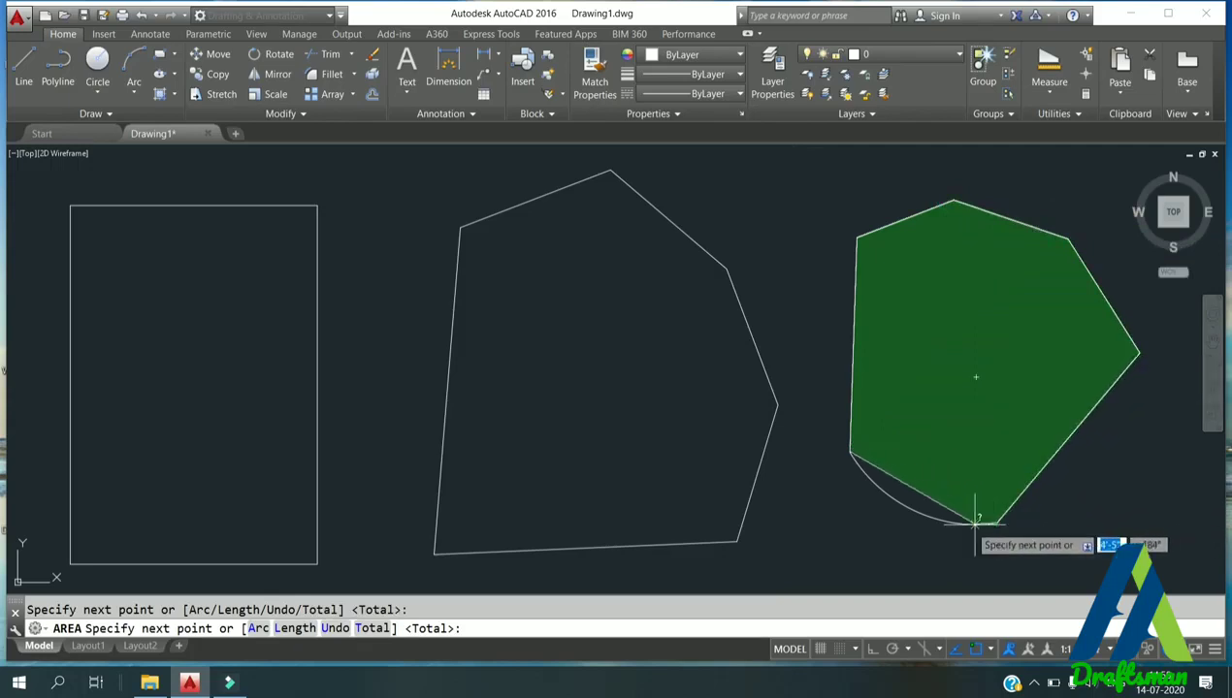
left_click(913, 506)
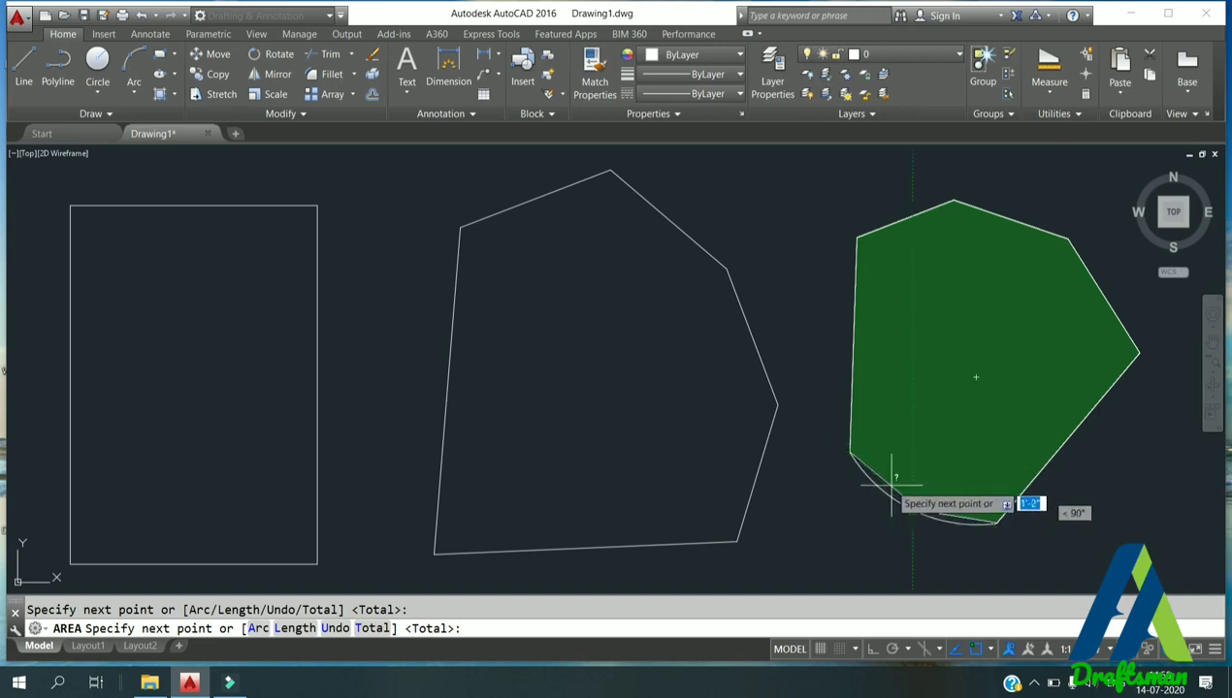
left_click(850, 451)
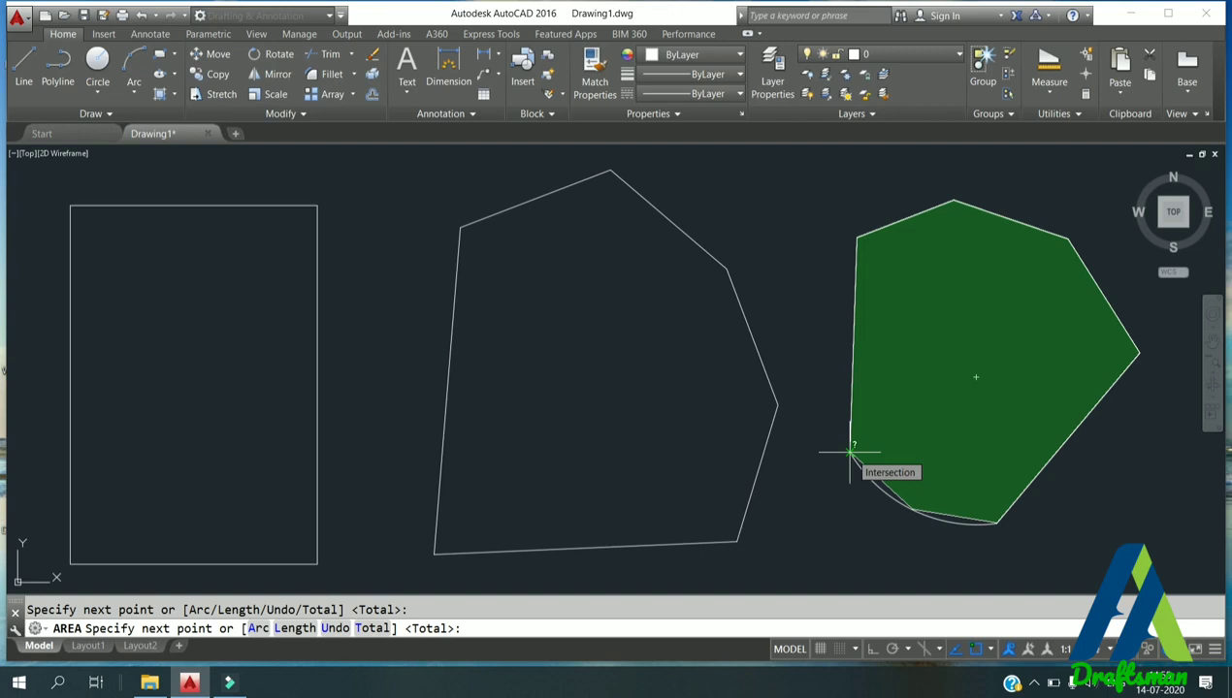
left_click(850, 451)
key("Return")
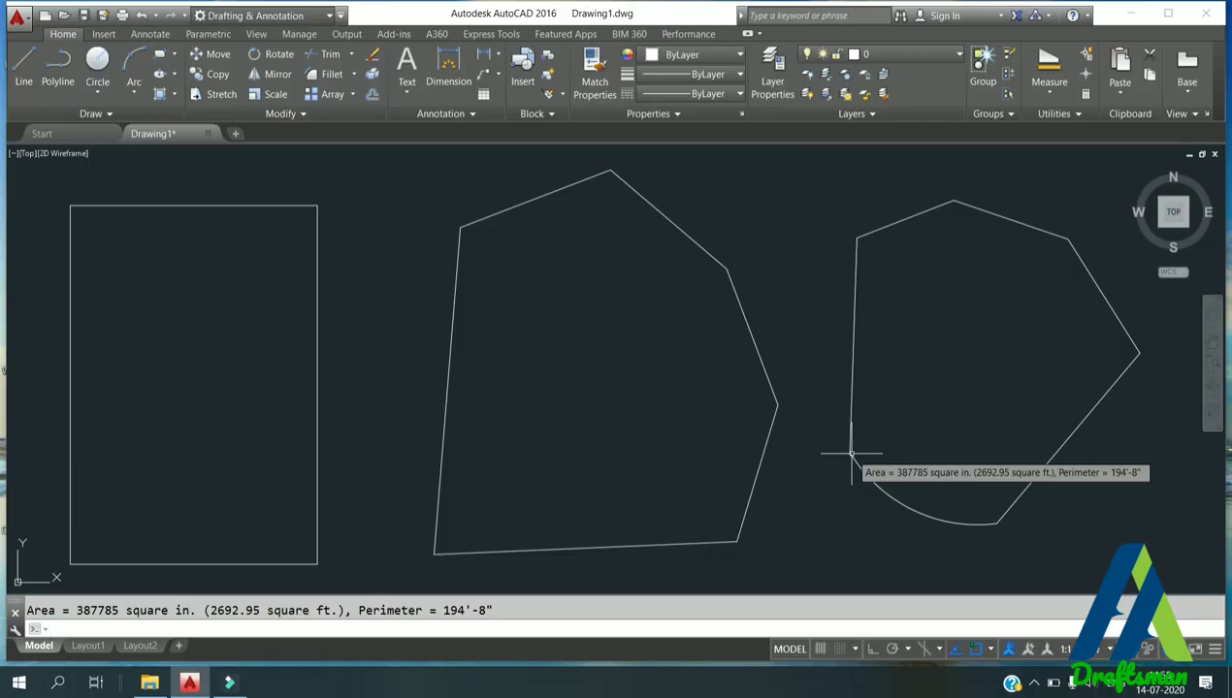
key("Escape")
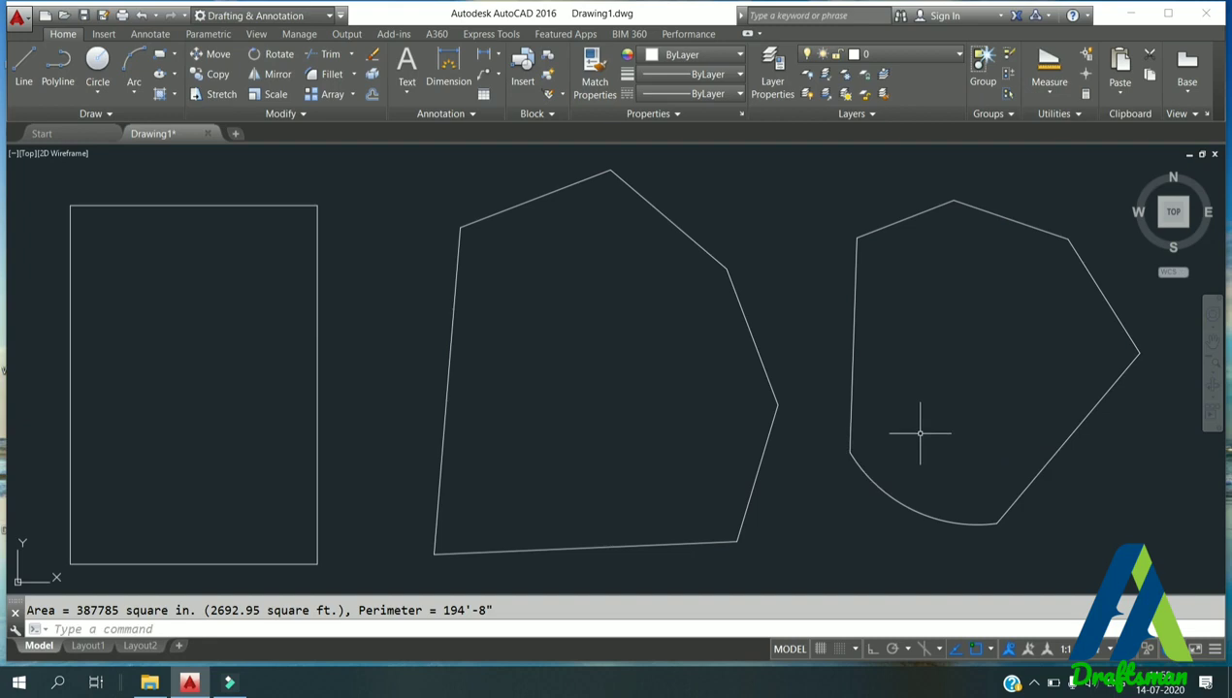
Step: Fill the inside of the arc-sided shape with an ANGLE hatch and select the new hatch
type("a")
key("BackSpace")
key("Escape")
type("h")
key("Return")
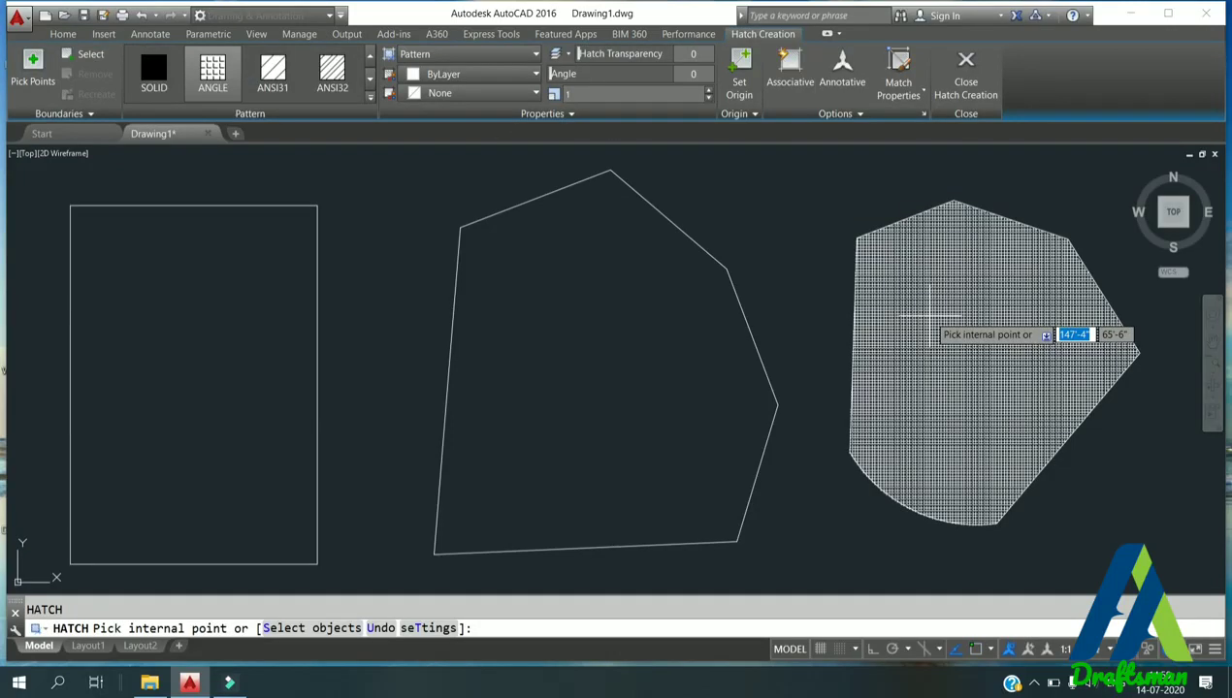
left_click(929, 315)
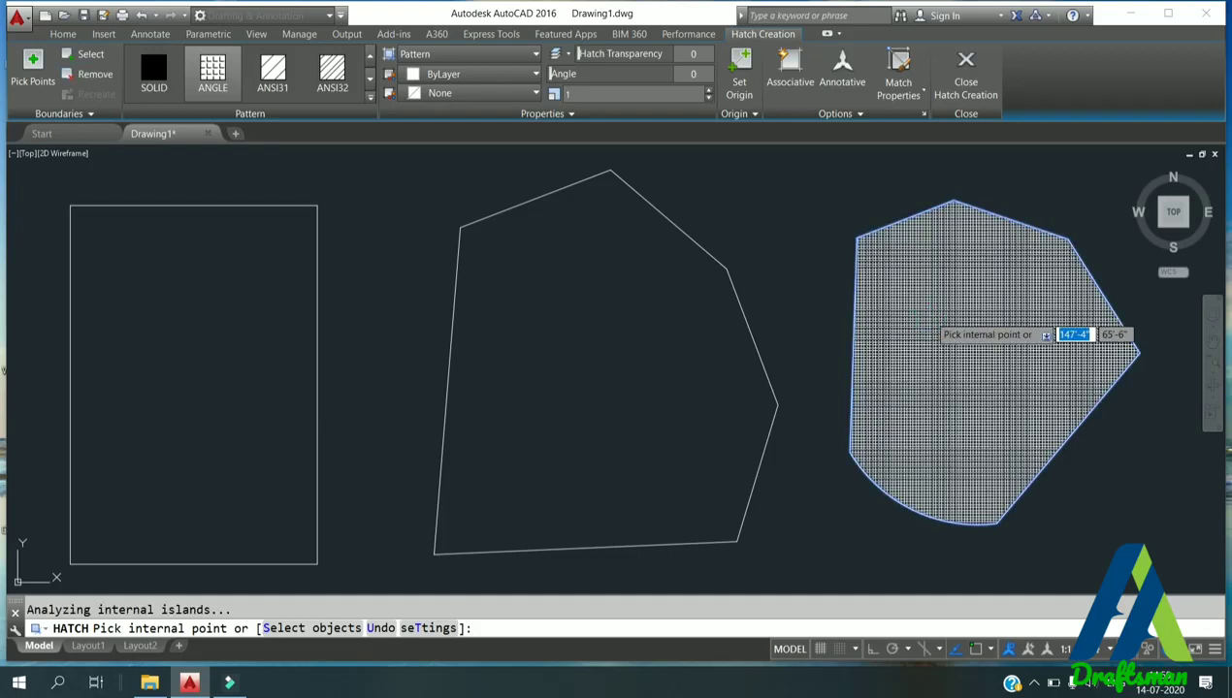
key("Return")
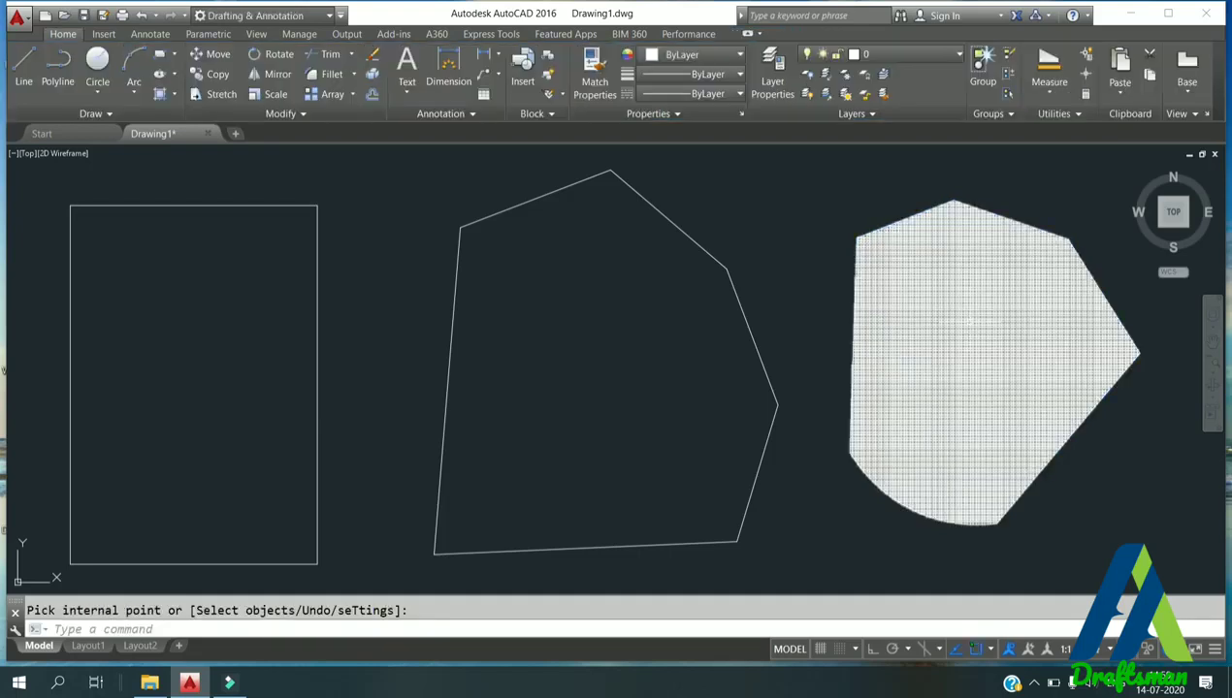
left_click(969, 321)
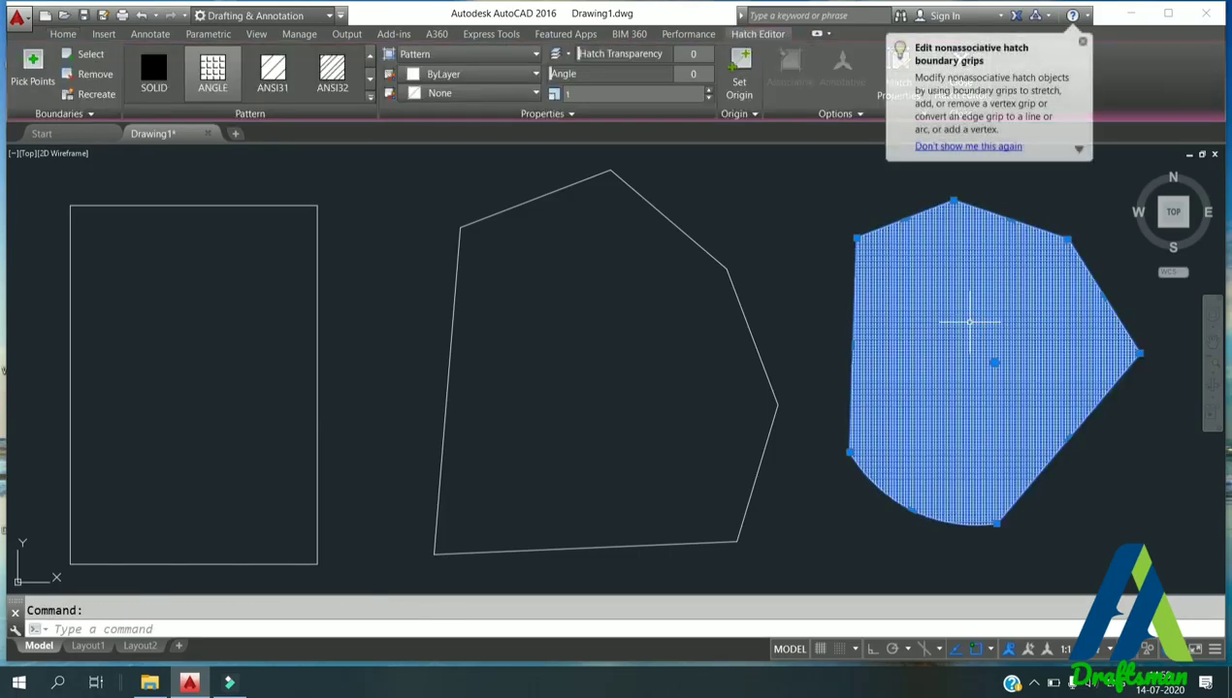
right_click(969, 323)
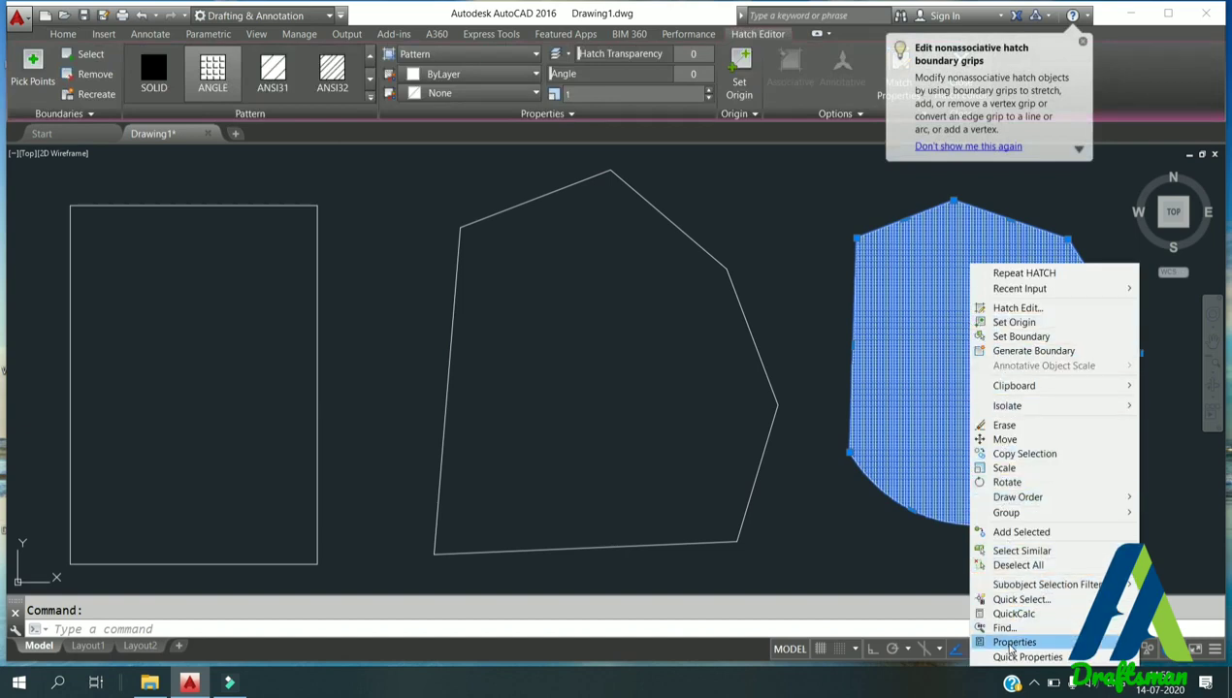
left_click(1010, 643)
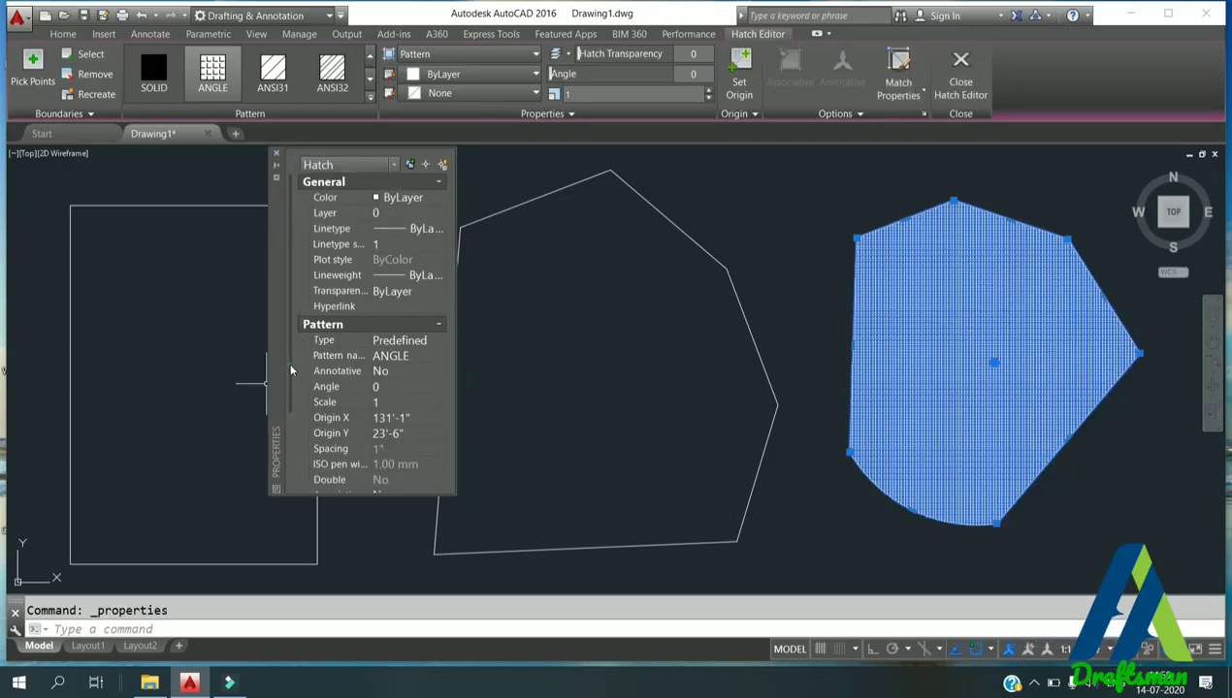
left_click_drag(290, 370, 295, 498)
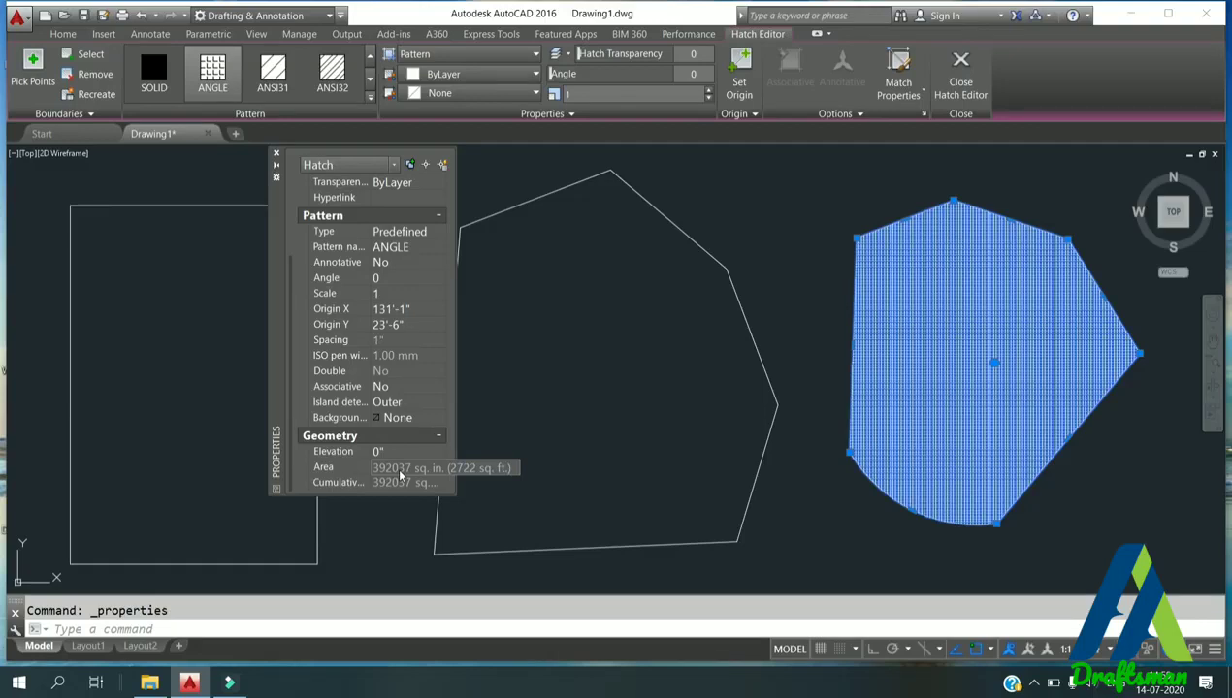
left_click(277, 156)
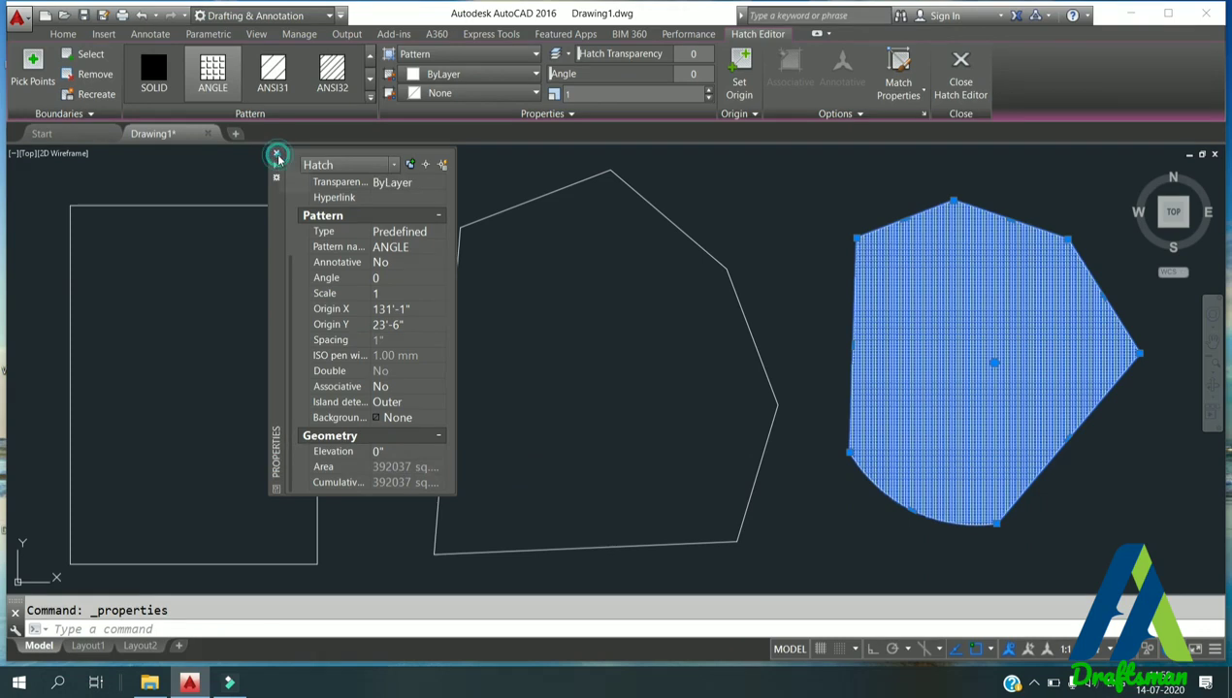
left_click(960, 77)
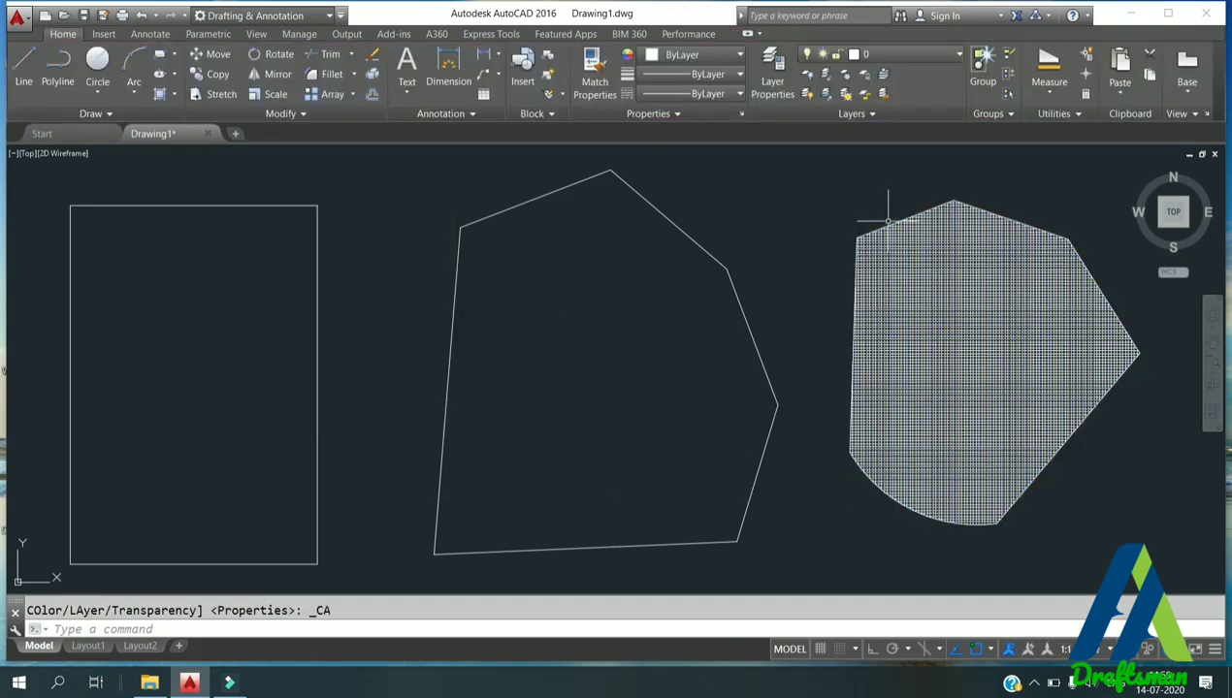